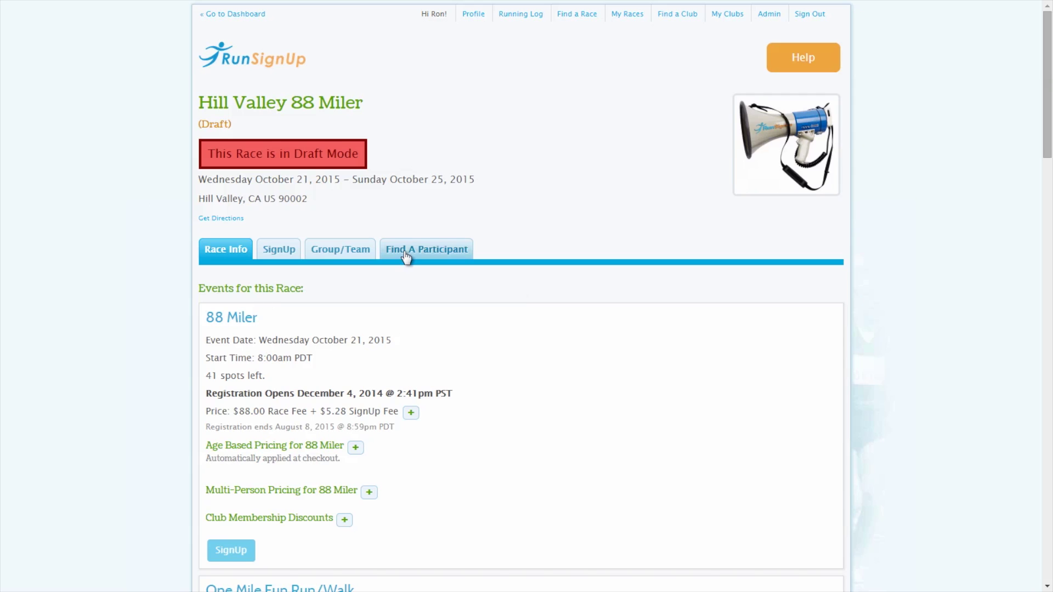
# Review the public Find A Participant list, then open the Hill Valley 88 Miler Result Settings page
pyautogui.click(404, 250)
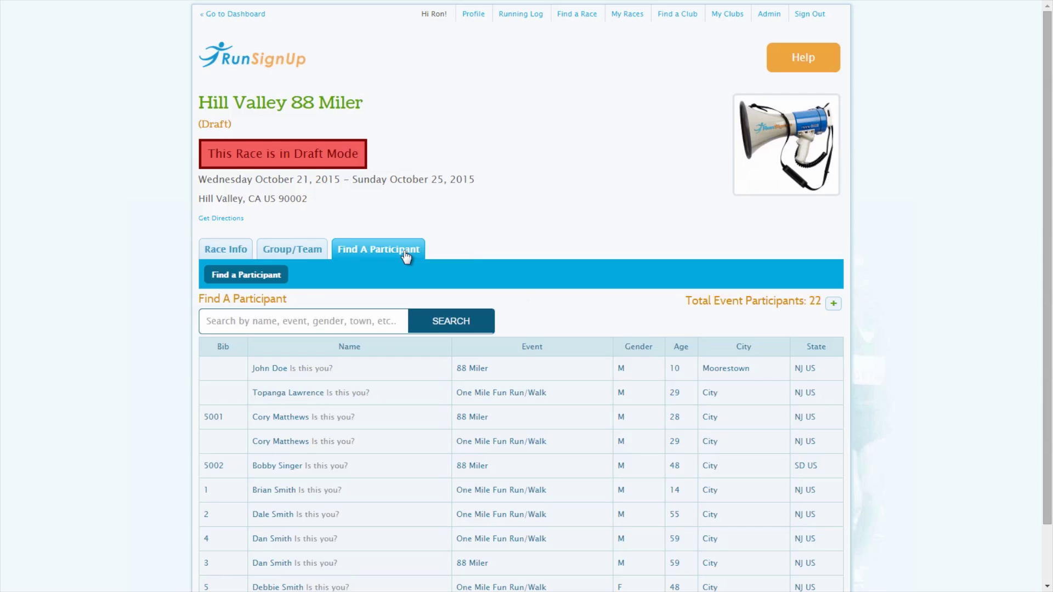
pyautogui.click(209, 326)
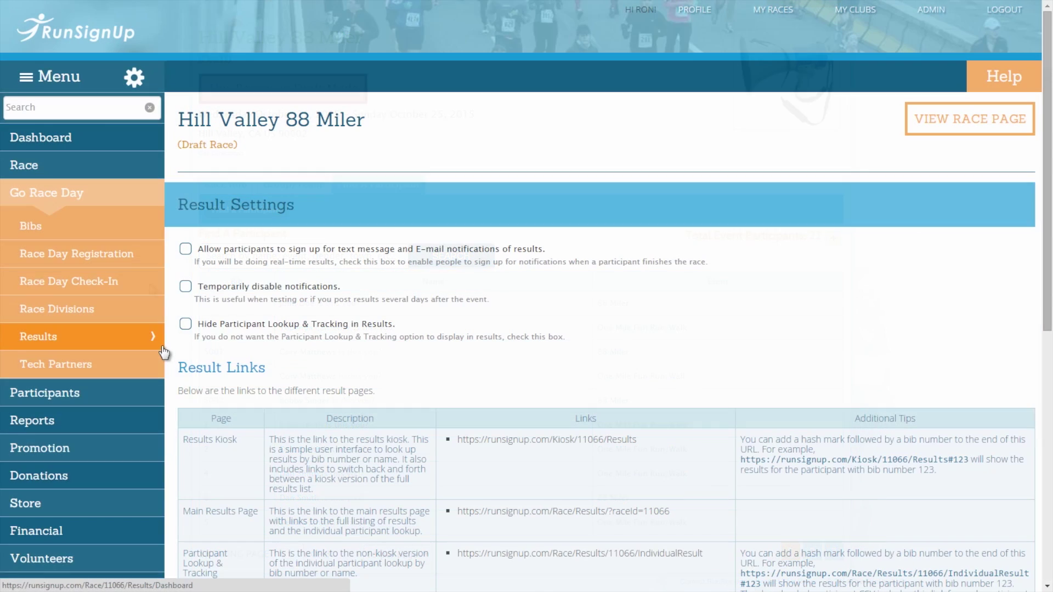
pyautogui.moveTo(161, 346)
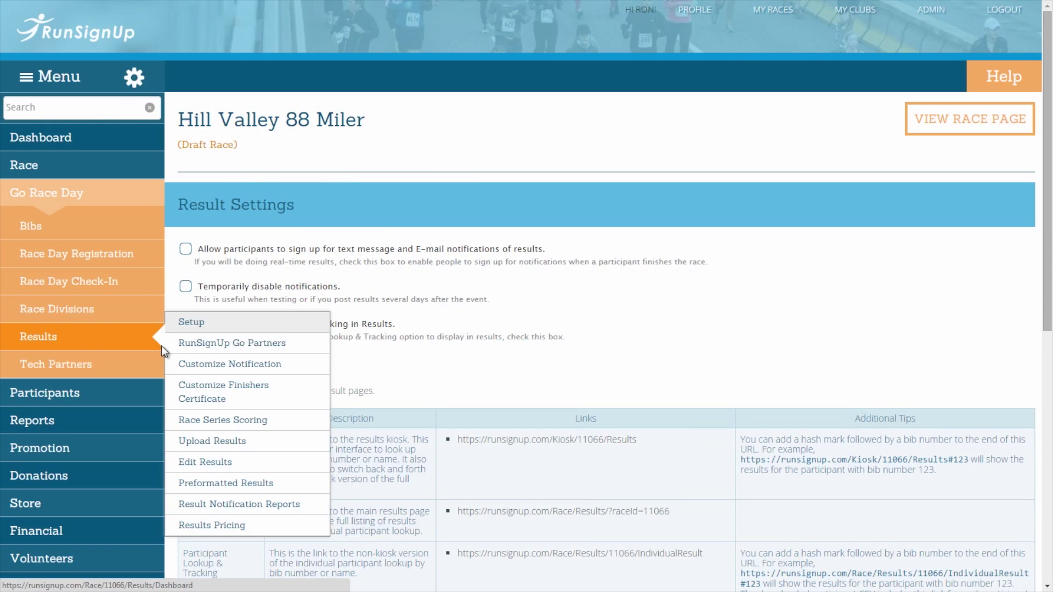
pyautogui.click(187, 323)
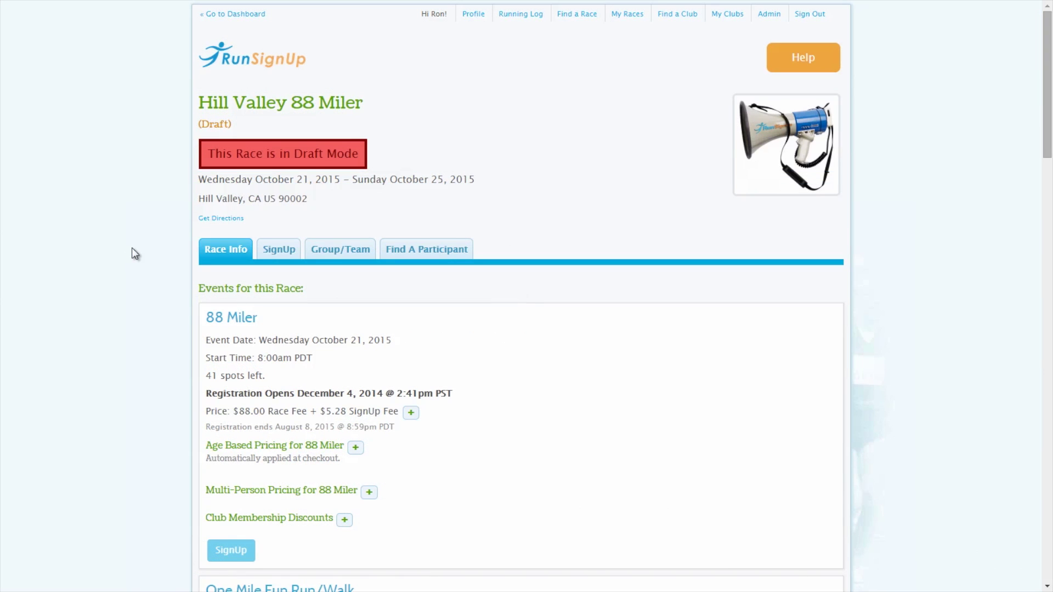
# Return to the race dashboard and open Race > Display > Participant Display settings
pyautogui.click(241, 15)
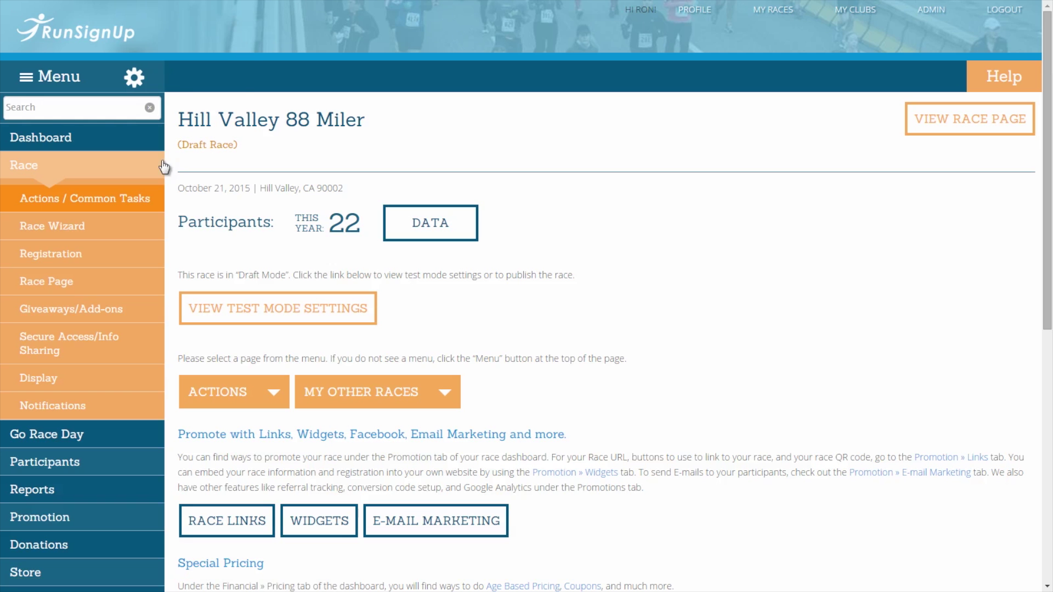
pyautogui.click(143, 169)
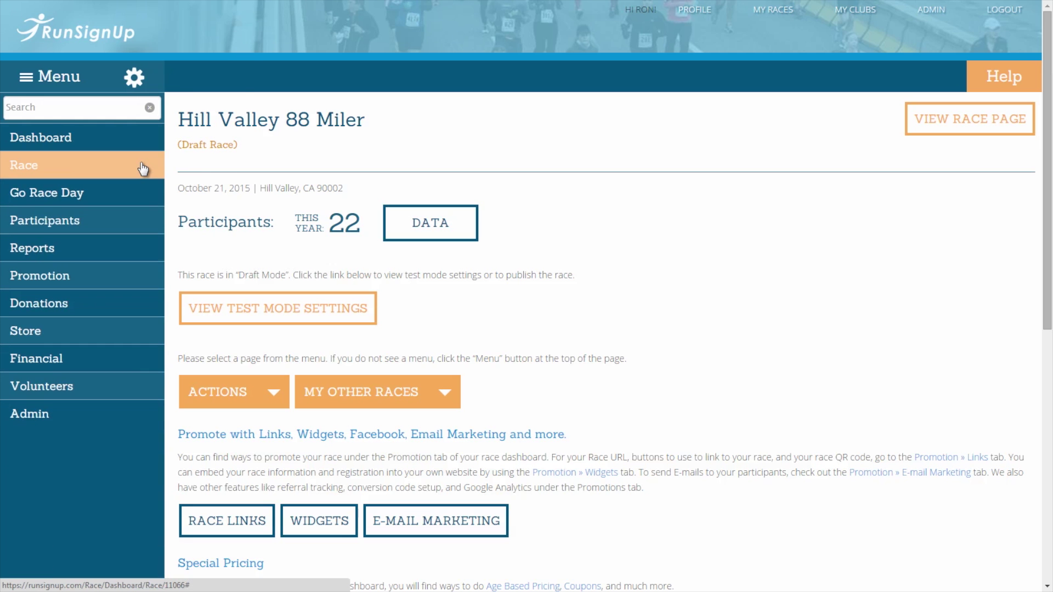
pyautogui.click(142, 169)
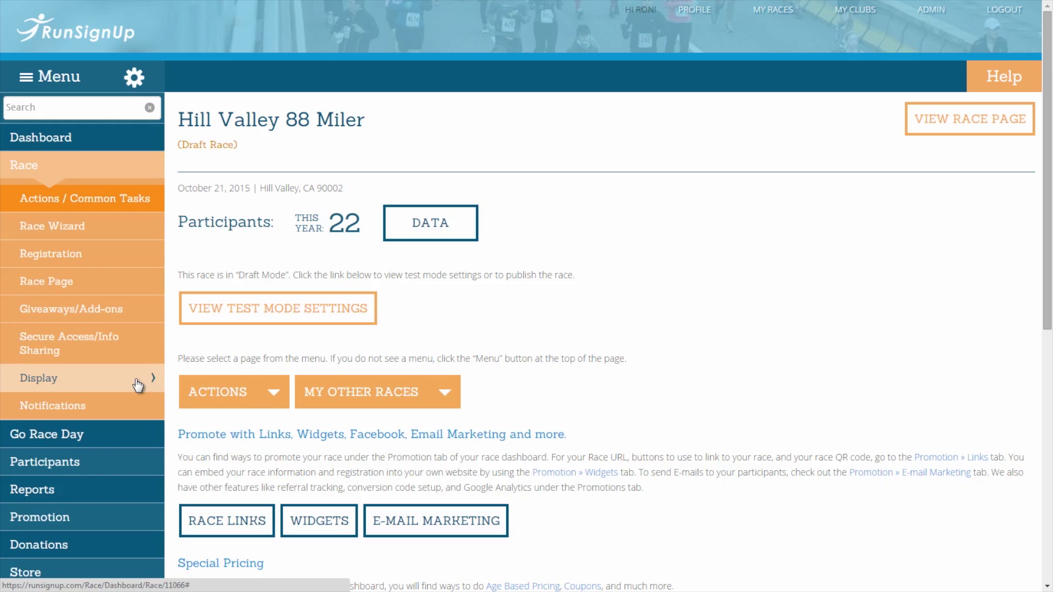
pyautogui.moveTo(138, 385)
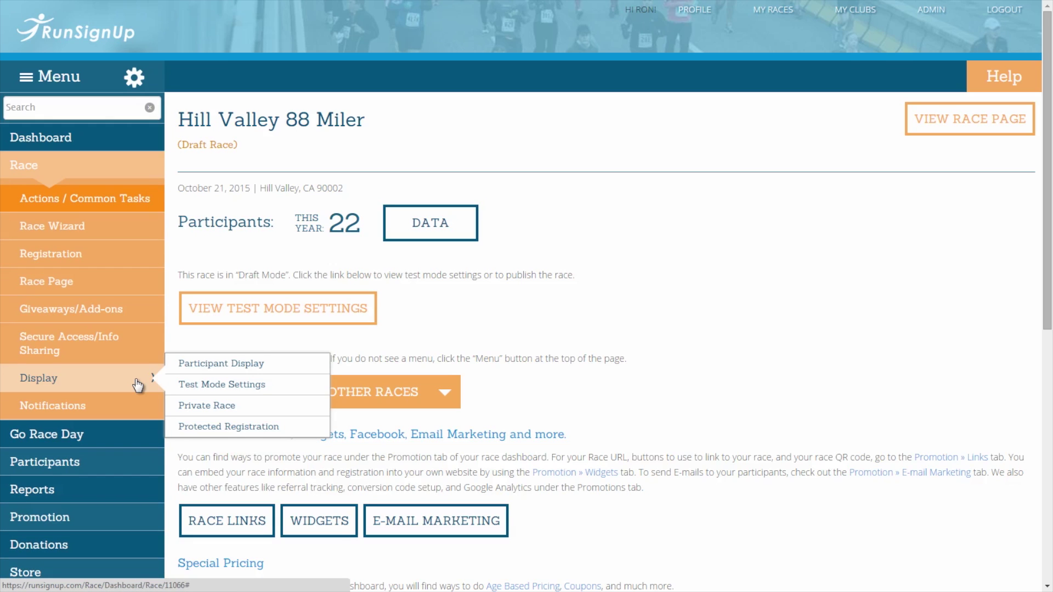
pyautogui.click(182, 368)
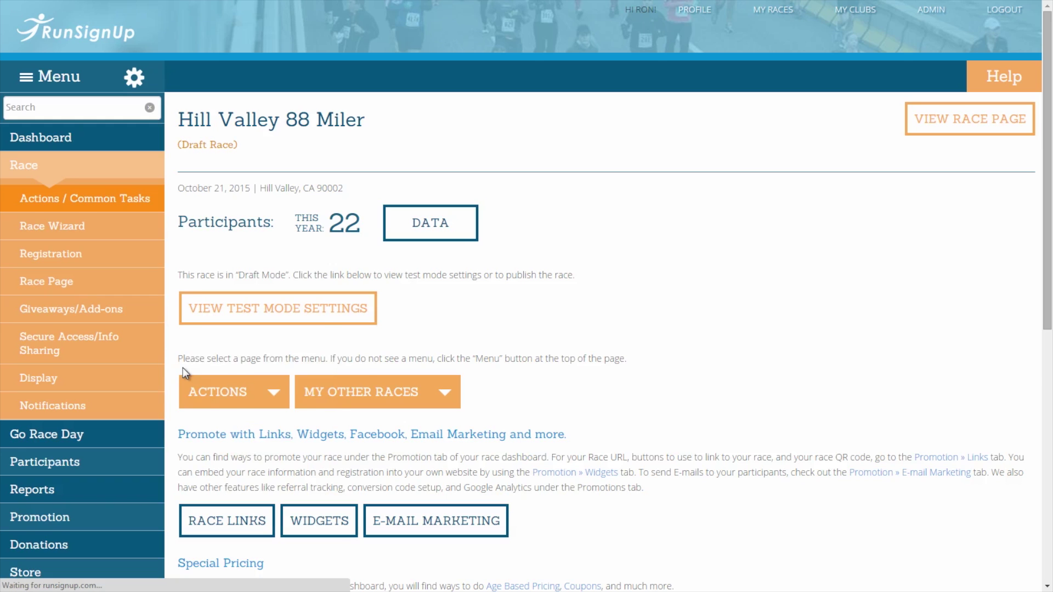
pyautogui.scroll(-3, 182, 367)
# Uncheck Public and Participants for E-mail and Phone under Participant List and Results, then save
pyautogui.scroll(-4, 183, 367)
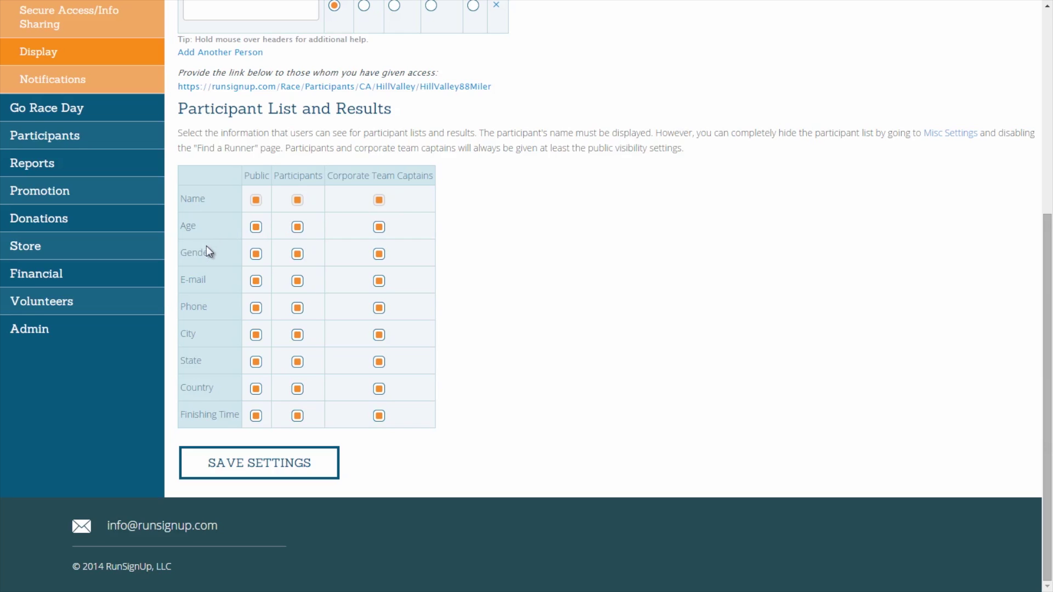
pyautogui.click(256, 282)
pyautogui.click(255, 308)
pyautogui.click(297, 310)
pyautogui.click(298, 283)
pyautogui.click(290, 469)
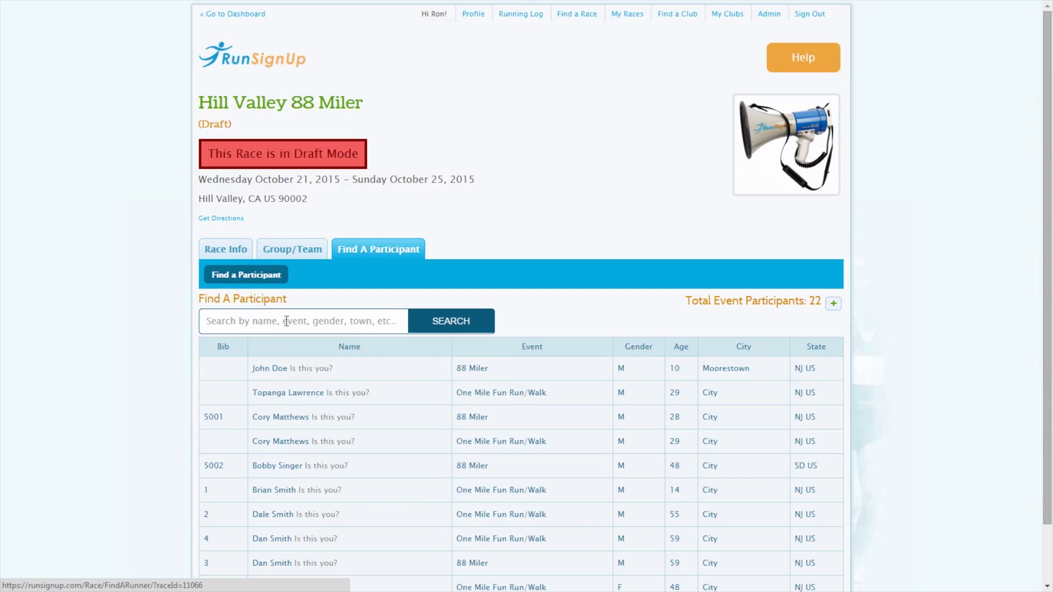
# Search the public participant list by a runner's first name, then go back to the dashboard
pyautogui.click(286, 321)
pyautogui.write('Ron')
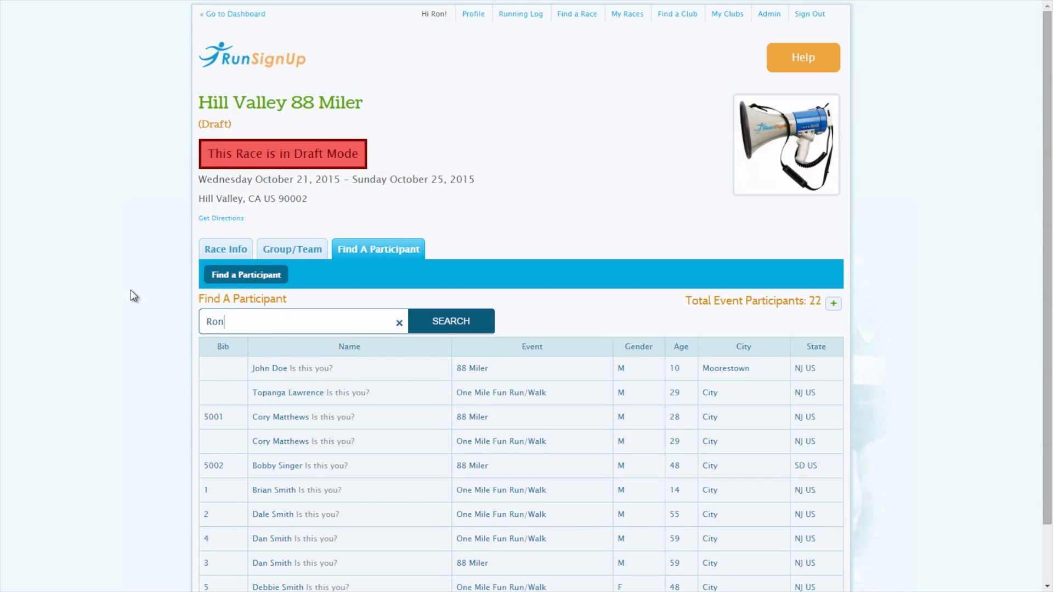
pyautogui.click(437, 317)
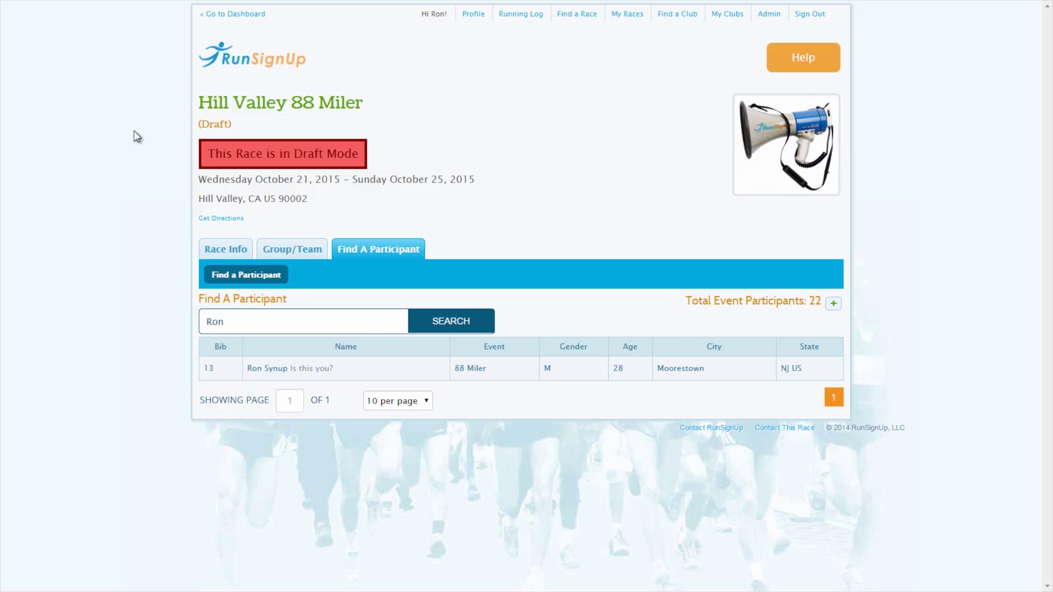
pyautogui.click(208, 14)
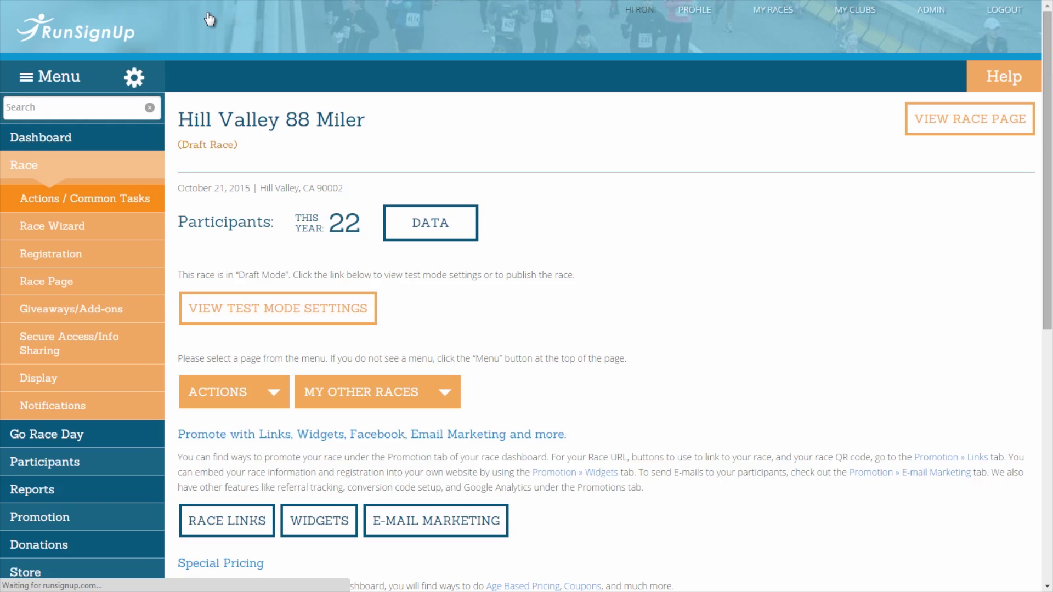
# Open the race's Race Page > Misc Settings from the admin sidebar
pyautogui.click(127, 172)
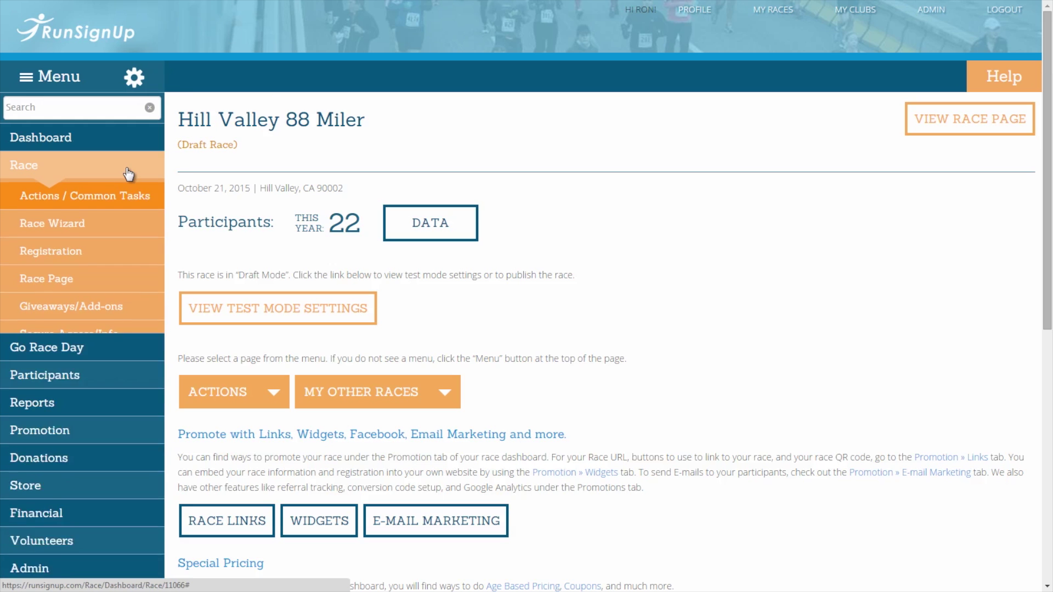
pyautogui.click(127, 173)
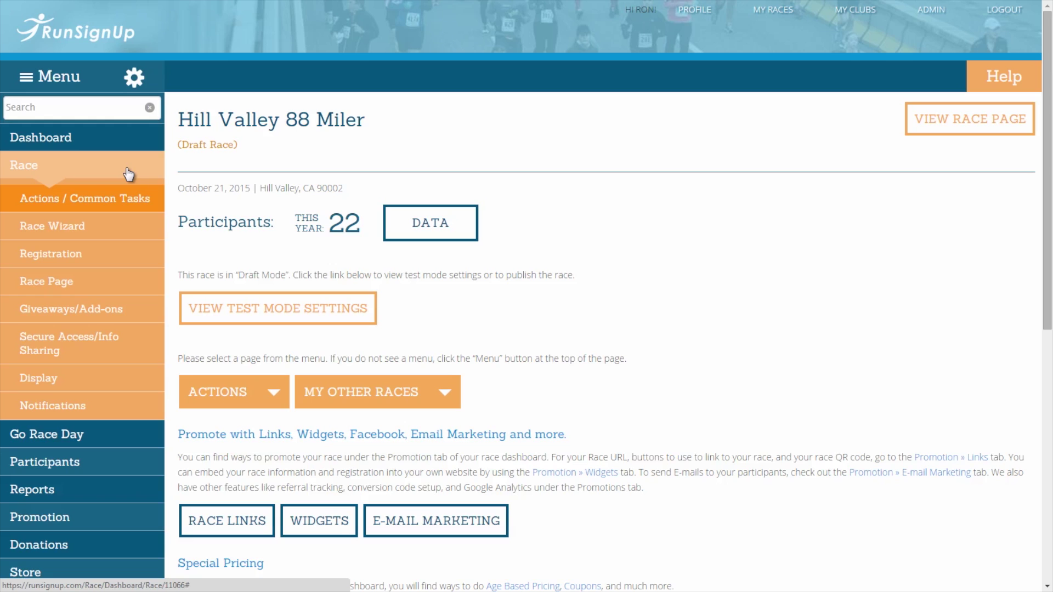
pyautogui.moveTo(78, 289)
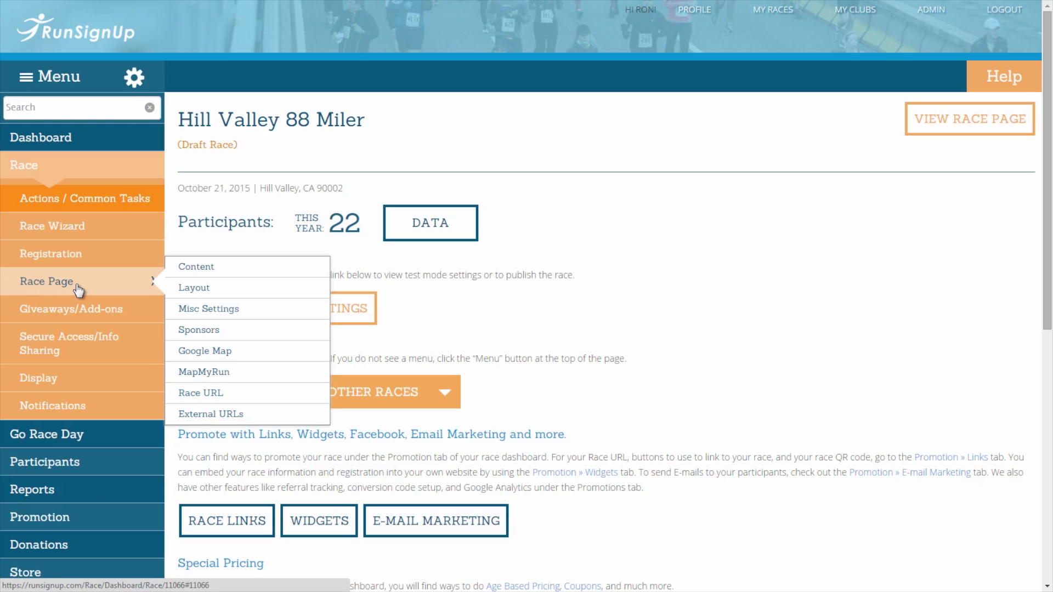
pyautogui.click(189, 309)
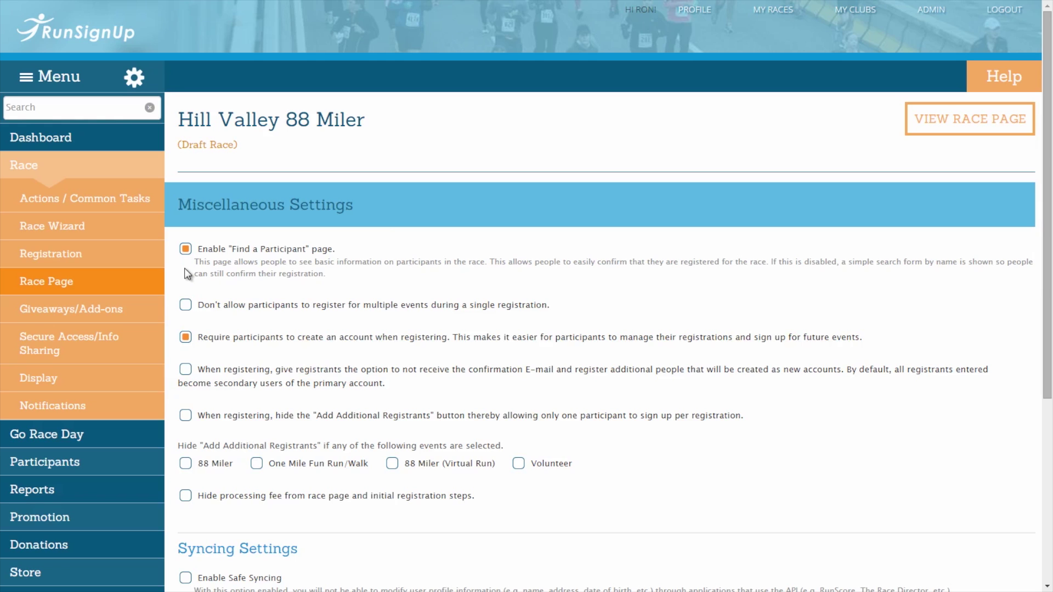
# Disable the "Find a Participant" page and scroll down the Miscellaneous Settings
pyautogui.click(185, 250)
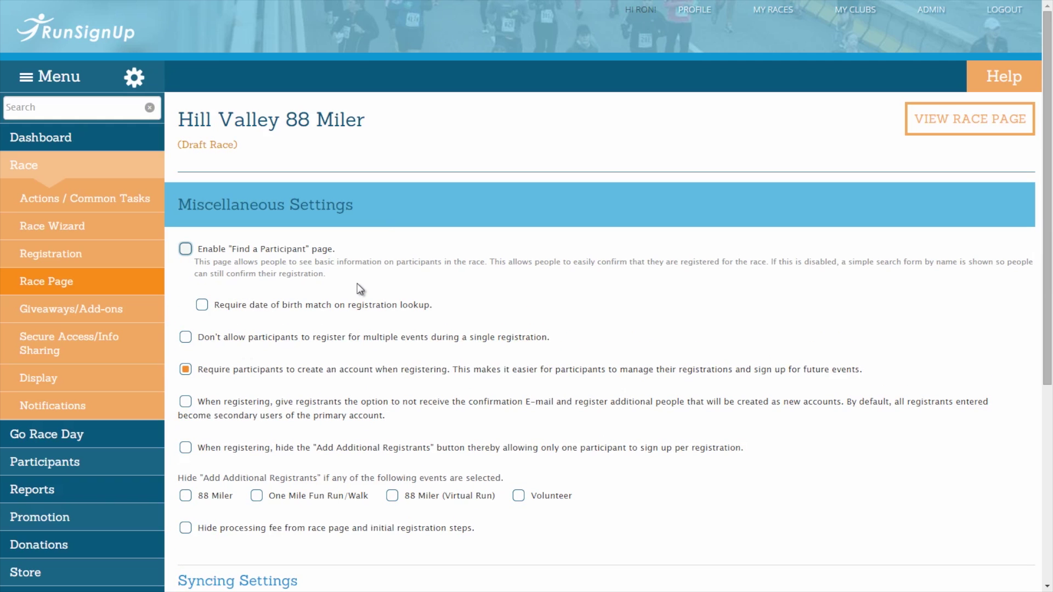
pyautogui.scroll(-6, 360, 289)
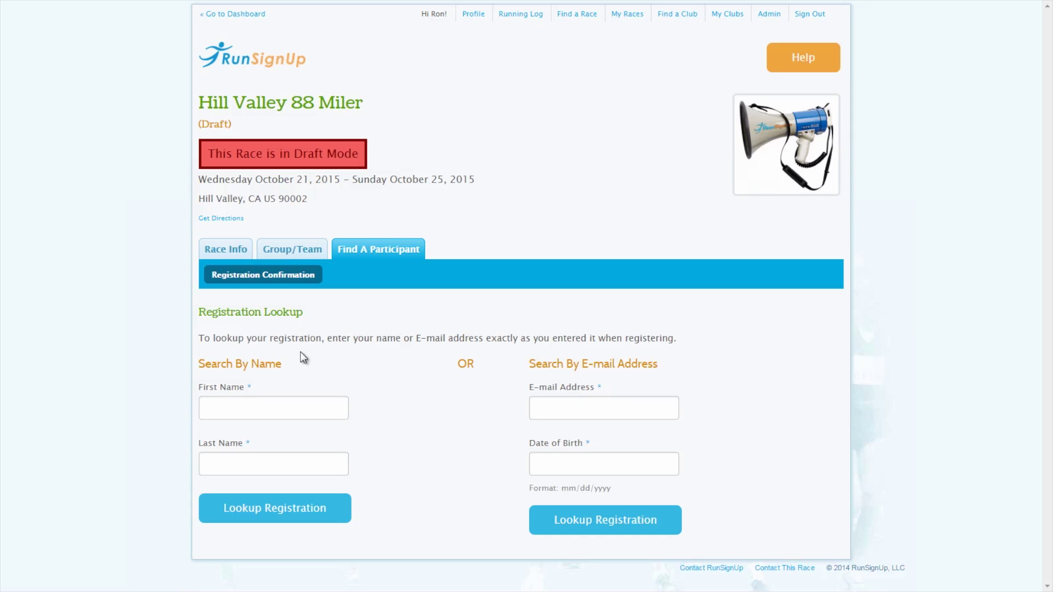
# Try the Registration Lookup's First Name, Last Name, E-mail and Date of Birth fields, then return to the dashboard
pyautogui.click(329, 403)
pyautogui.click(331, 457)
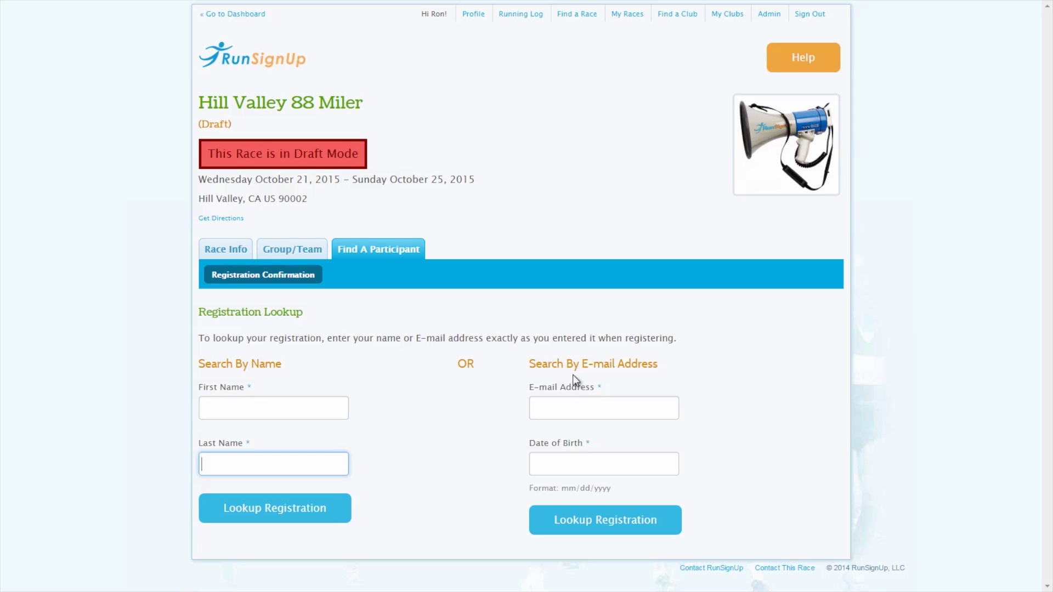
pyautogui.click(575, 406)
pyautogui.click(616, 464)
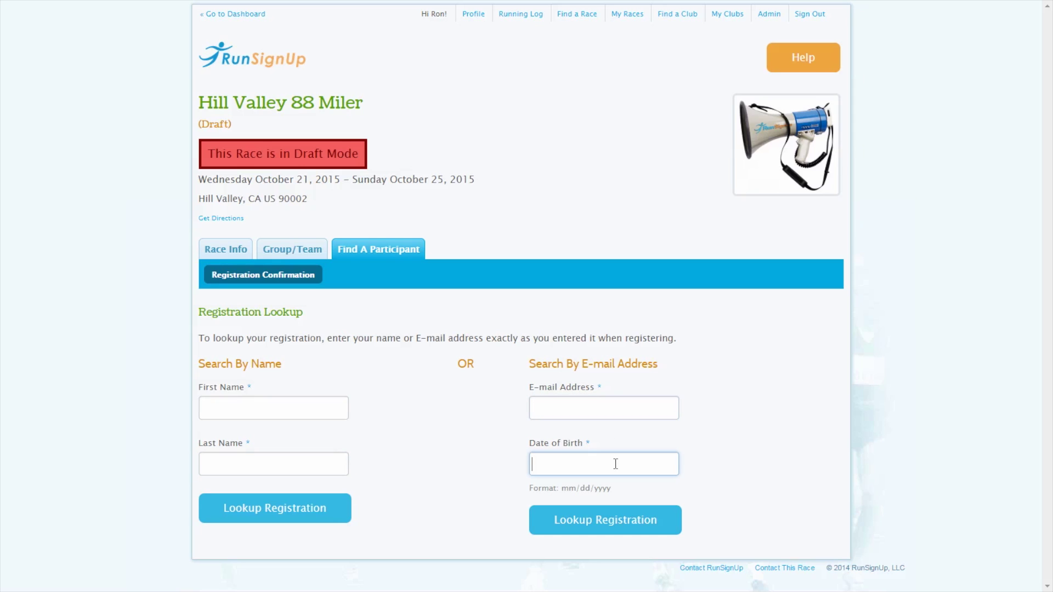
pyautogui.click(387, 295)
pyautogui.click(230, 15)
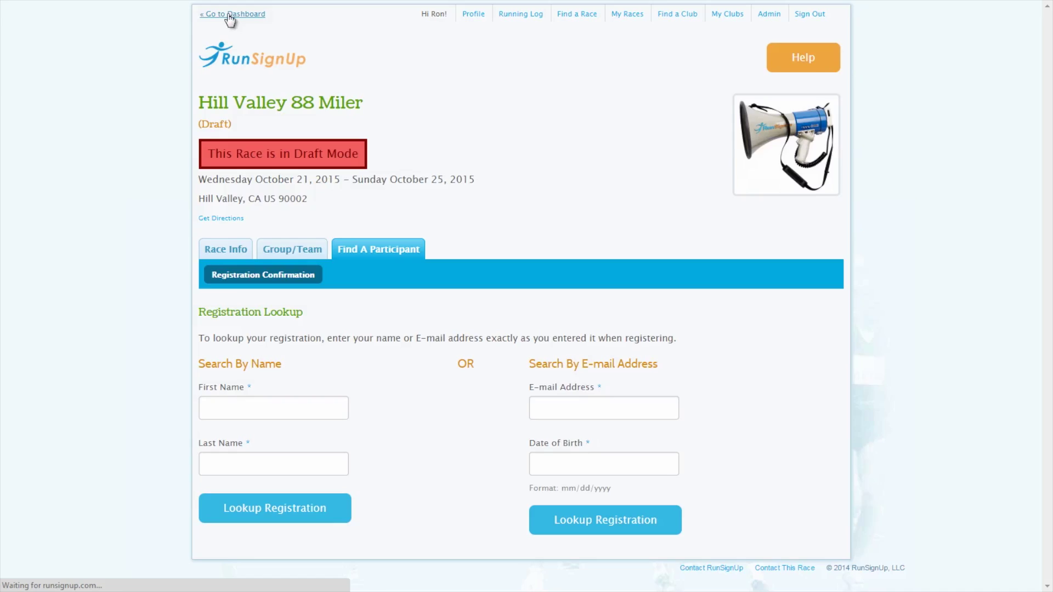
# In Misc Settings, require a date-of-birth match for registration lookup, save, and view the How To page
pyautogui.moveTo(158, 286)
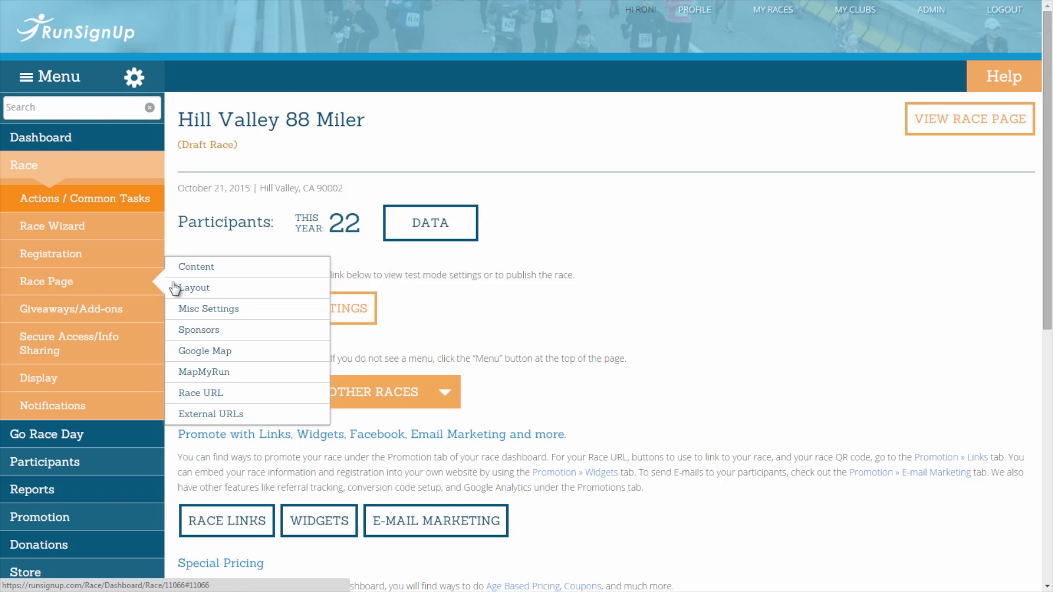
pyautogui.click(200, 309)
pyautogui.click(202, 306)
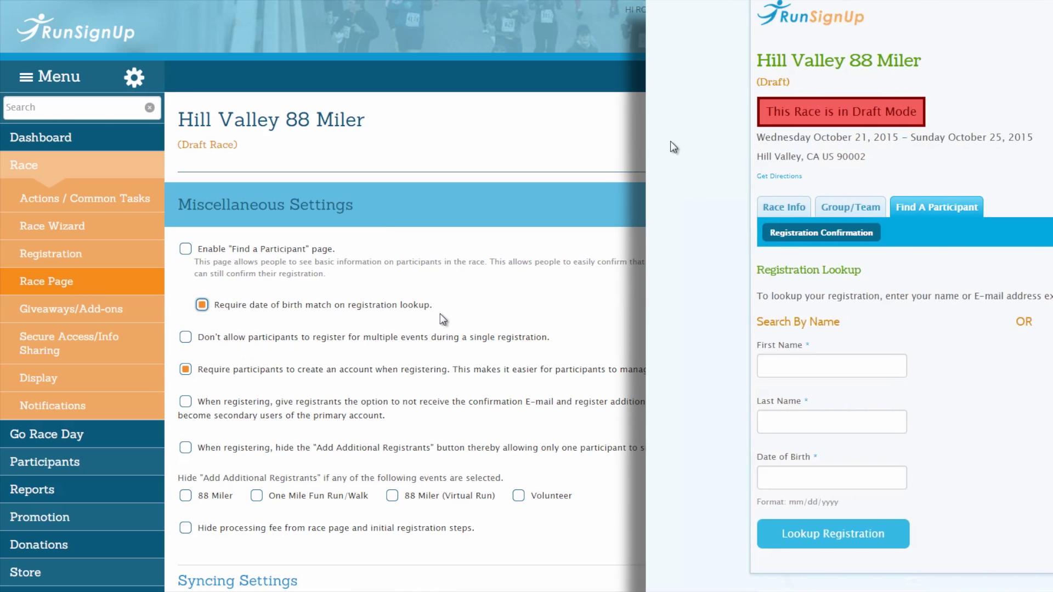
pyautogui.scroll(-5, 384, 317)
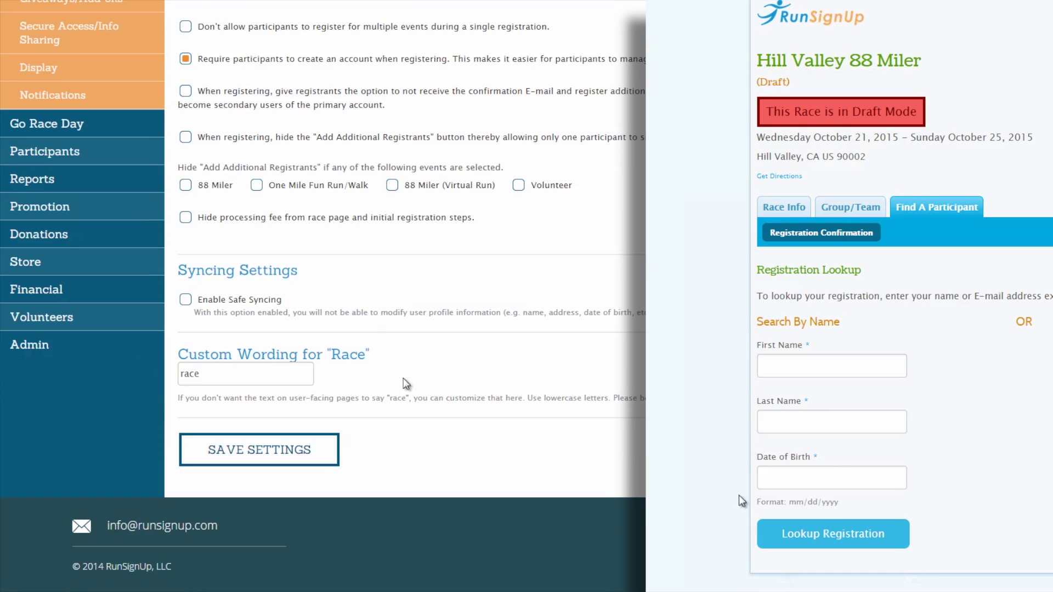
pyautogui.click(315, 467)
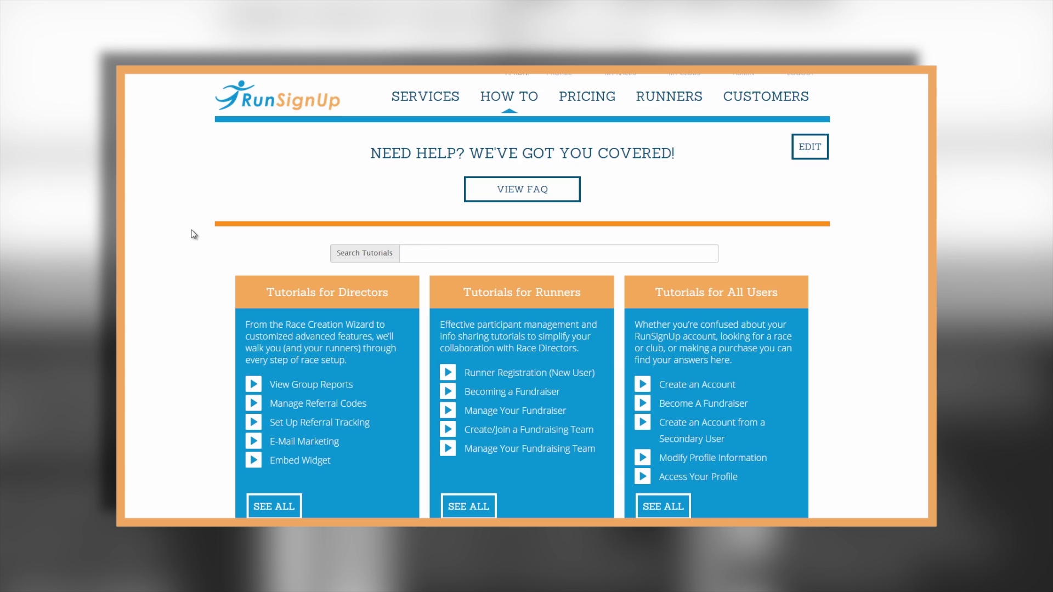
pyautogui.middleClick(192, 231)
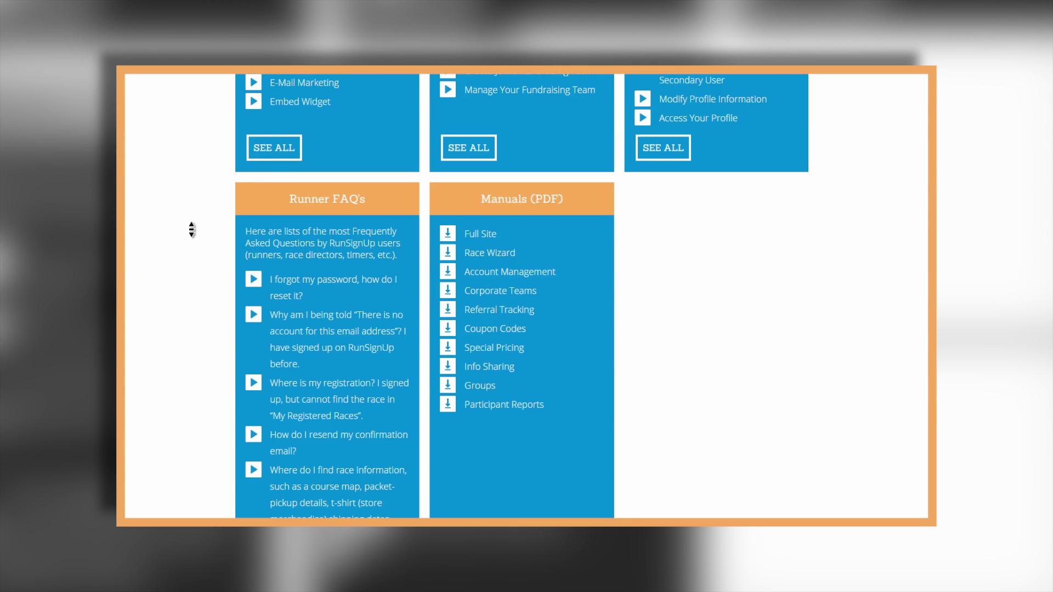
pyautogui.scroll(6, 192, 231)
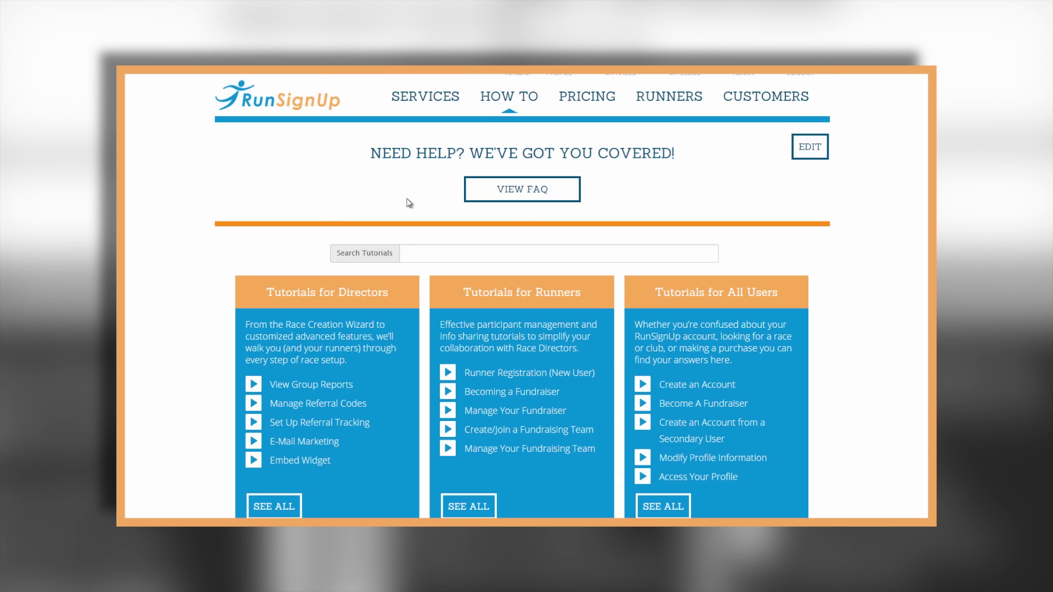